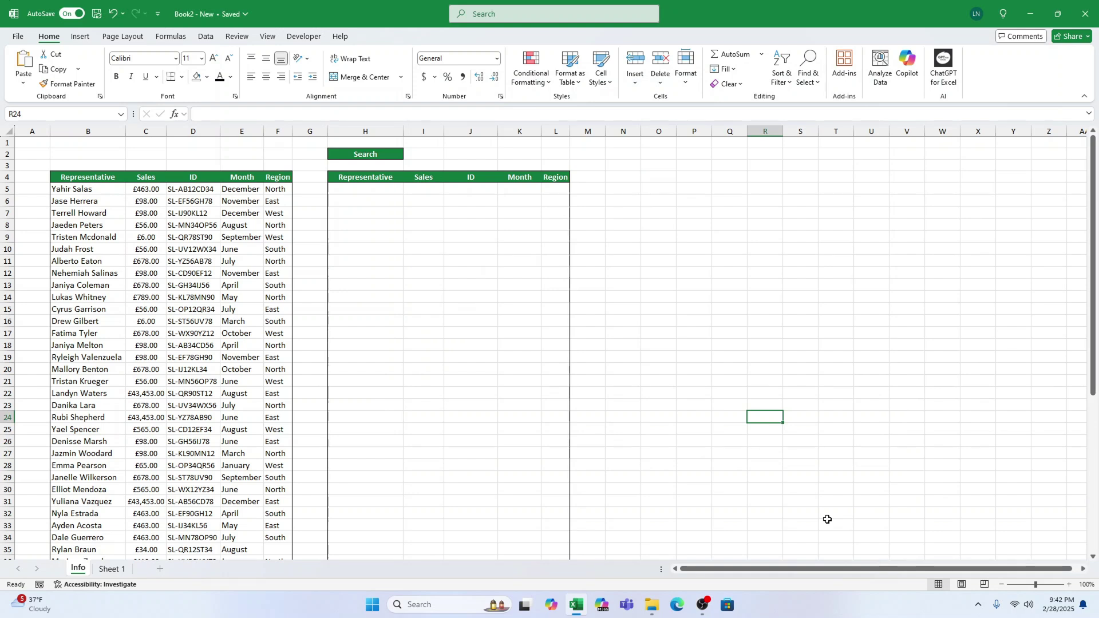
Open the Find dialog from Home > Find & Select
click(807, 75)
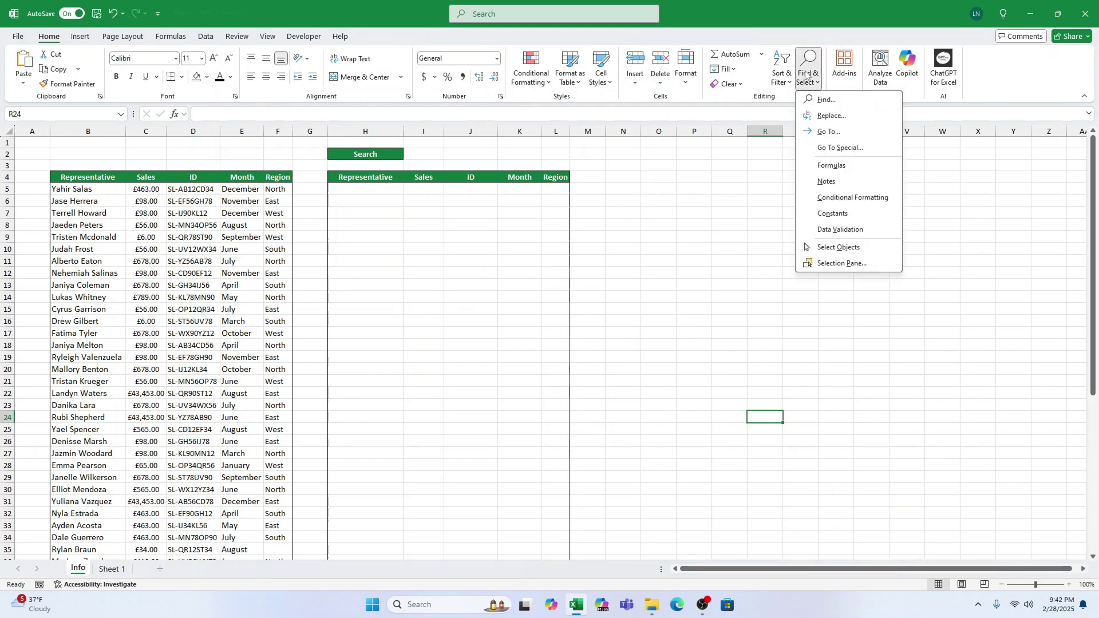
click(826, 99)
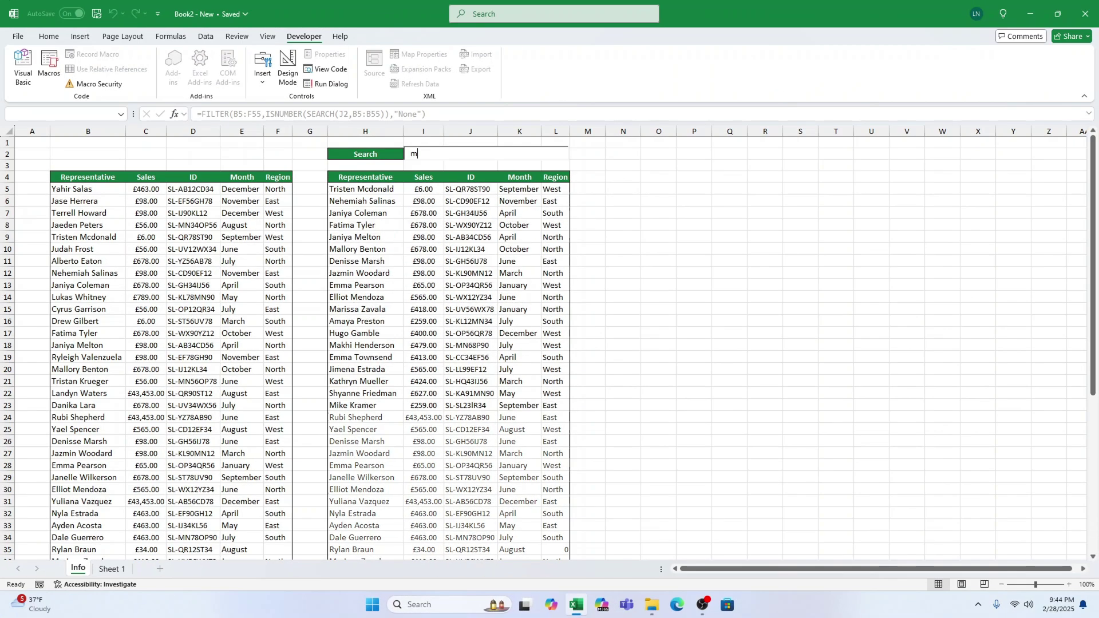
Clear the search box to list all rows, then search Mike, smith and emma in turn
text(KE)
key(BackSpace)
key(BackSpace)
key(BackSpace)
key(BackSpace)
click(365, 189)
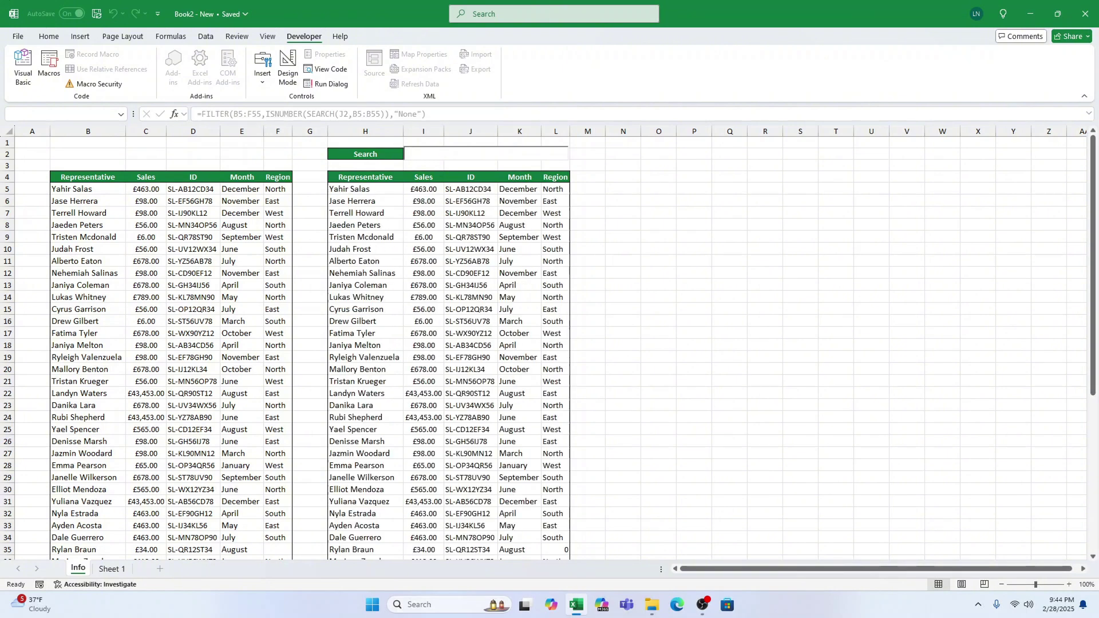
text(Mike)
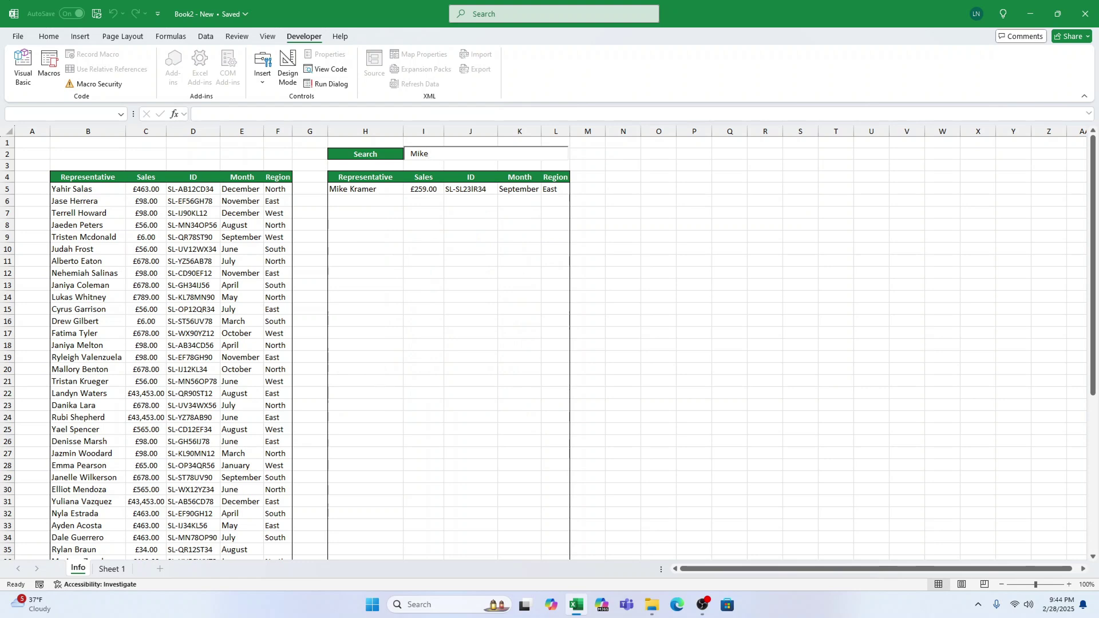
key(BackSpace)
key(BackSpace)
key(BackSpace)
key(BackSpace)
text(smith)
key(BackSpace)
key(BackSpace)
key(BackSpace)
key(BackSpace)
key(BackSpace)
text(emma)
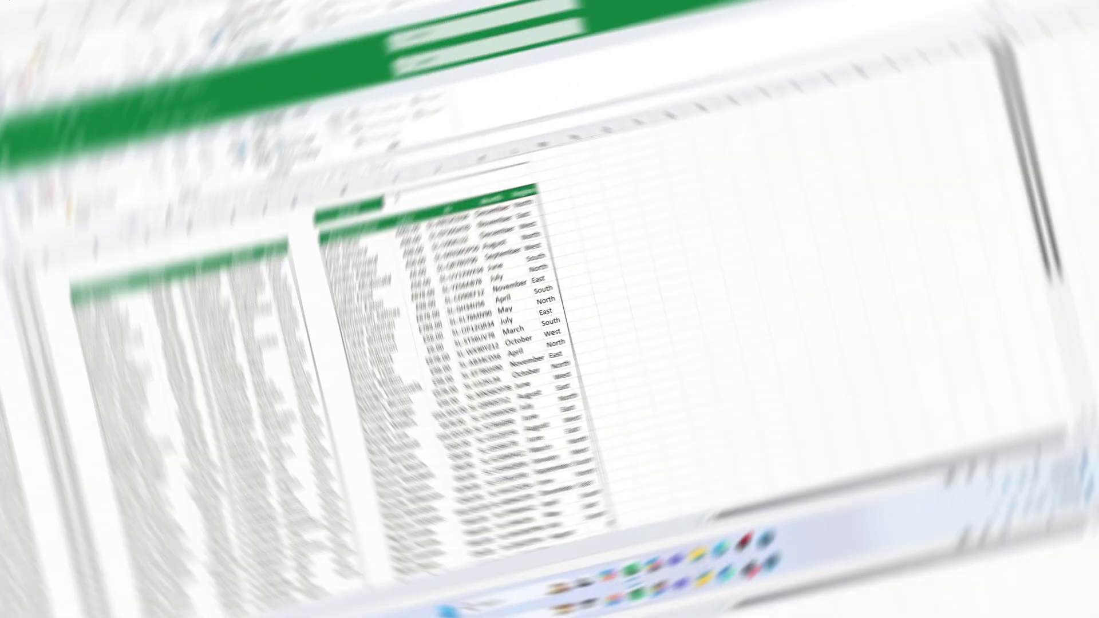
Search mIKE, clear it to list every row, then search 'an'
text(mIKE)
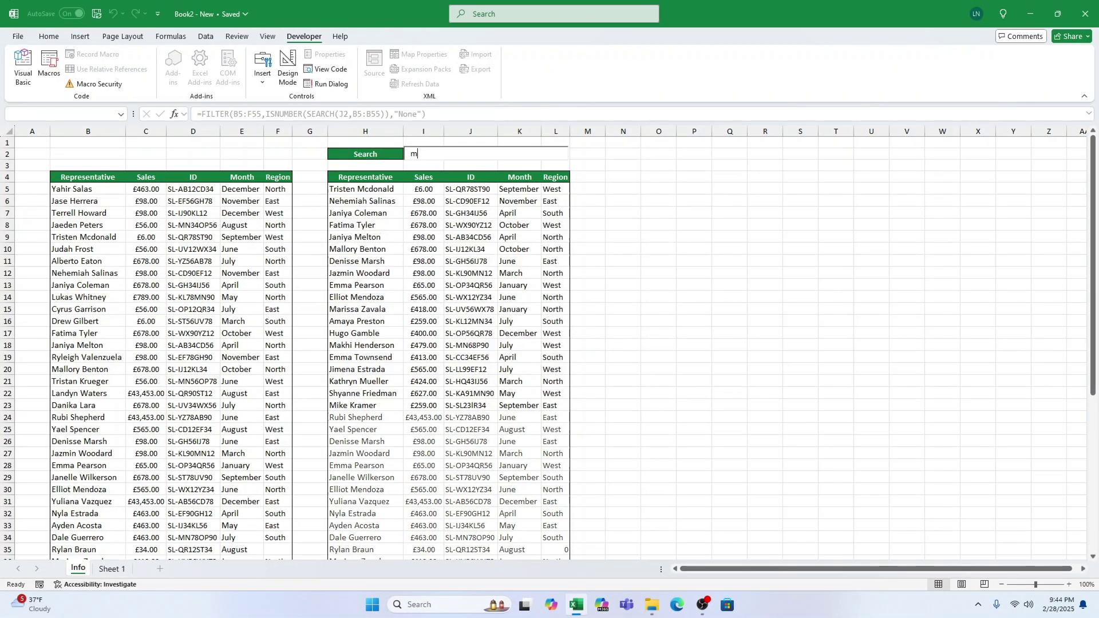
key(BackSpace)
key(BackSpace)
key(BackSpace)
click(365, 189)
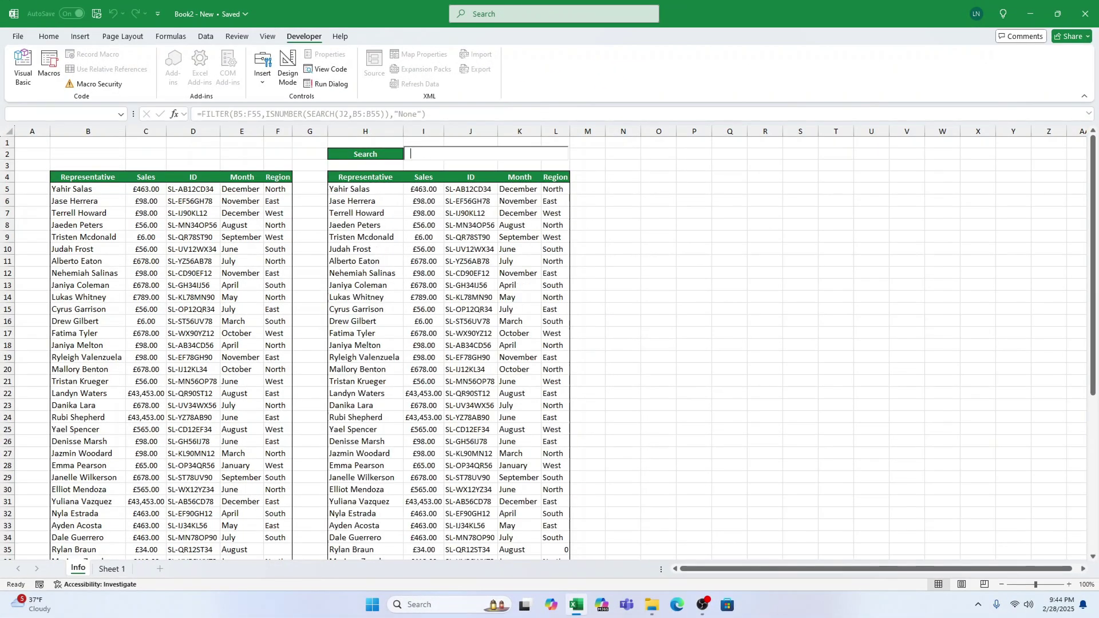
text(an)
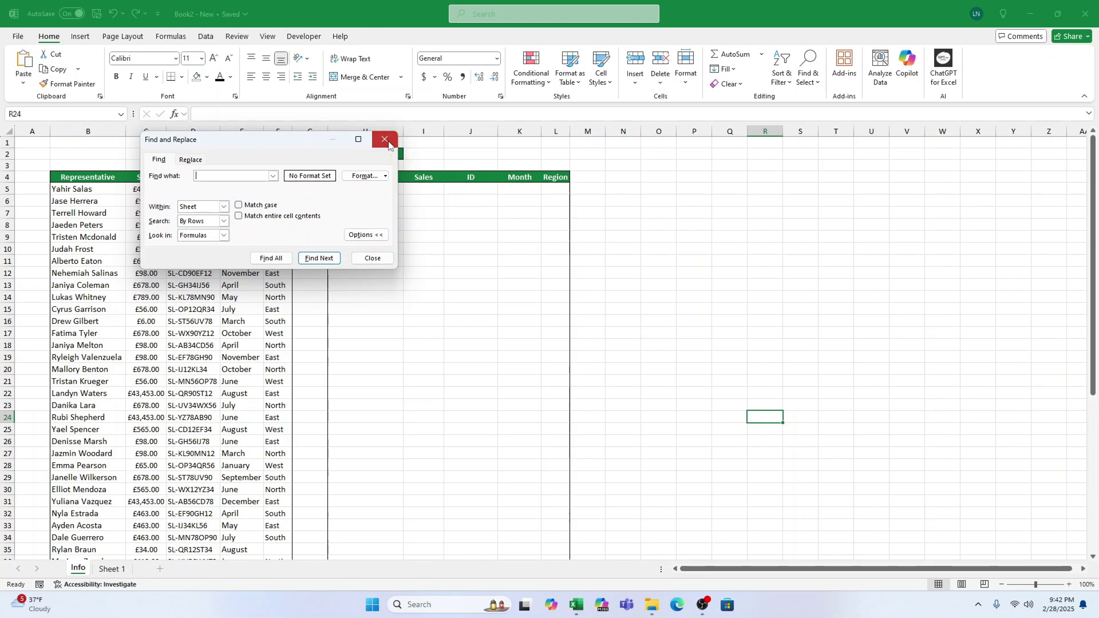
Close the Find dialog and enable the Developer tab through Customize the Ribbon
click(387, 142)
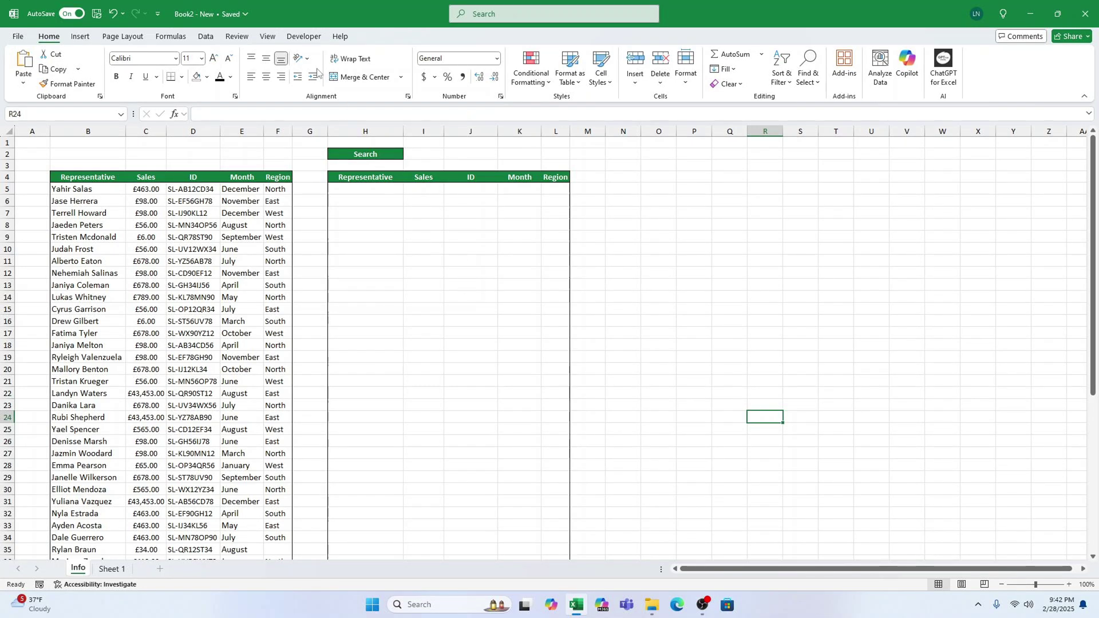
click(303, 36)
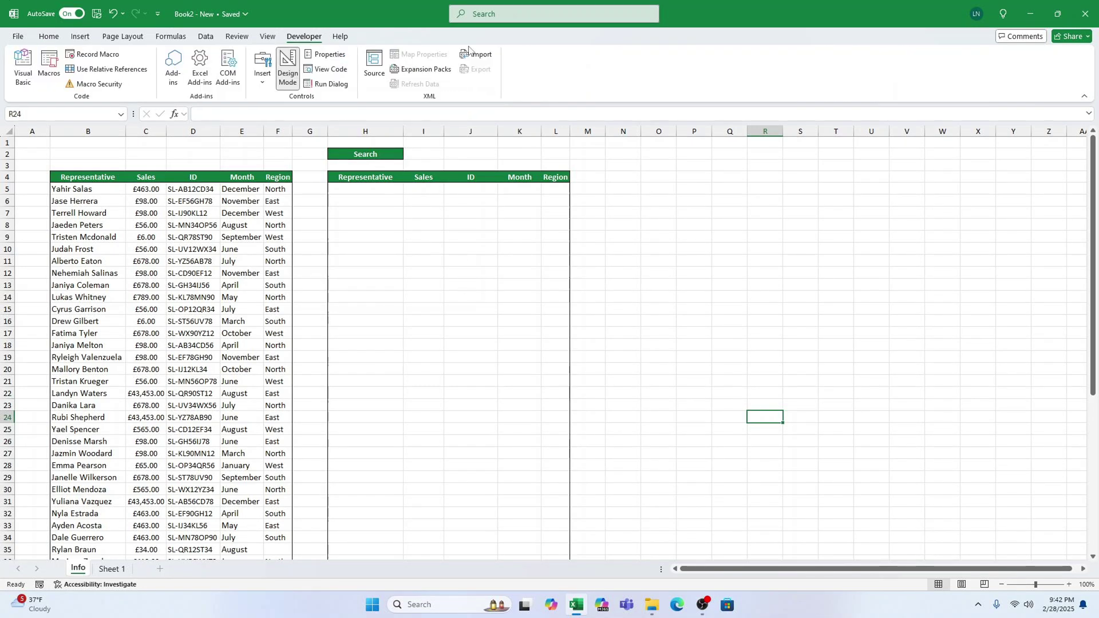
right_click(549, 73)
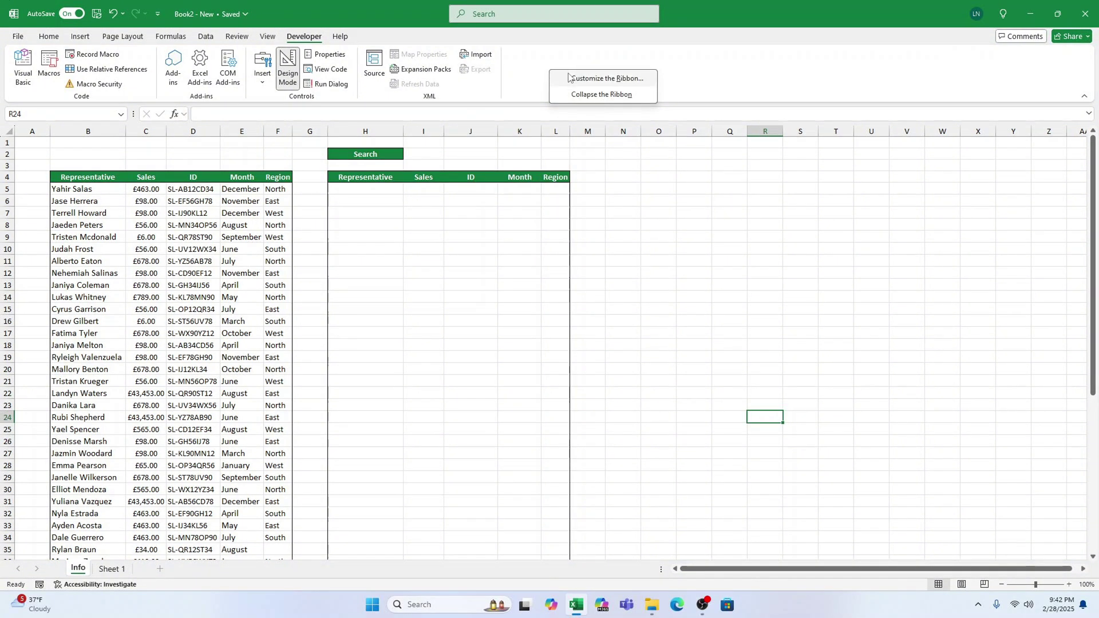
click(568, 78)
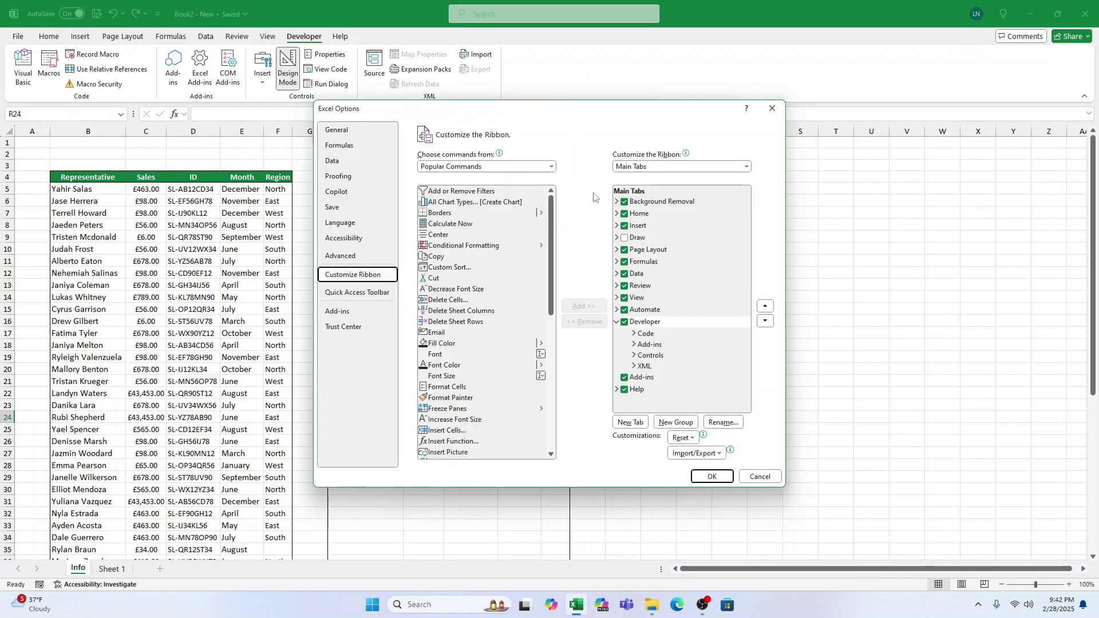
click(624, 322)
click(625, 322)
click(713, 477)
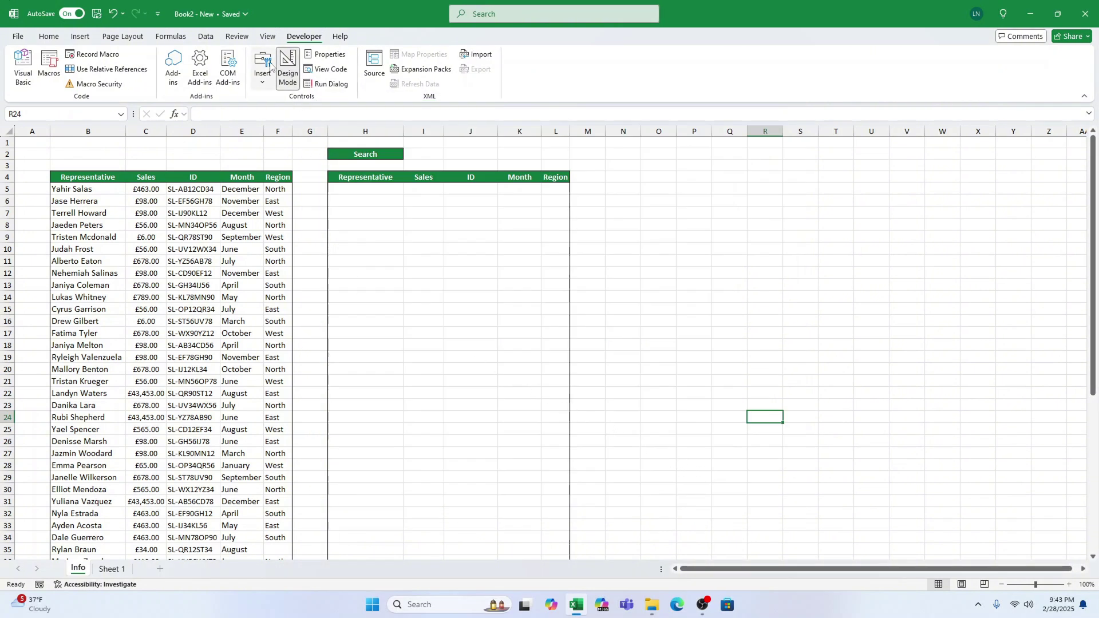
Draw an ActiveX text box across I2:L2 beside Search and make it slightly shorter
click(263, 67)
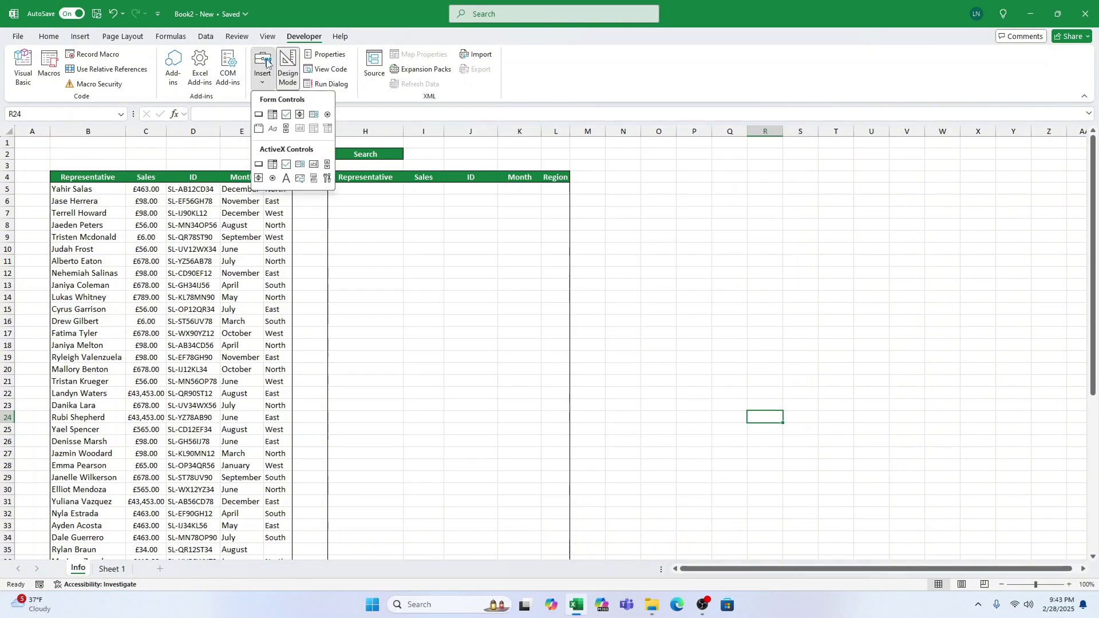
click(313, 164)
drag(405, 151, 569, 164)
drag(486, 164, 486, 146)
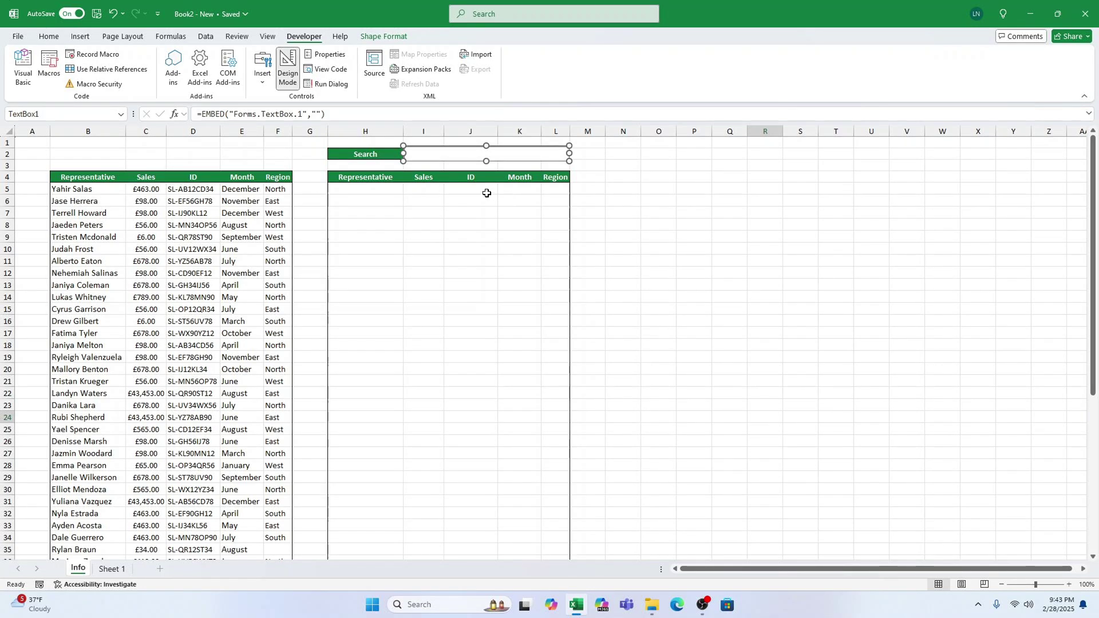
Set the text box's LinkedCell property to J2 in its Properties window
right_click(474, 153)
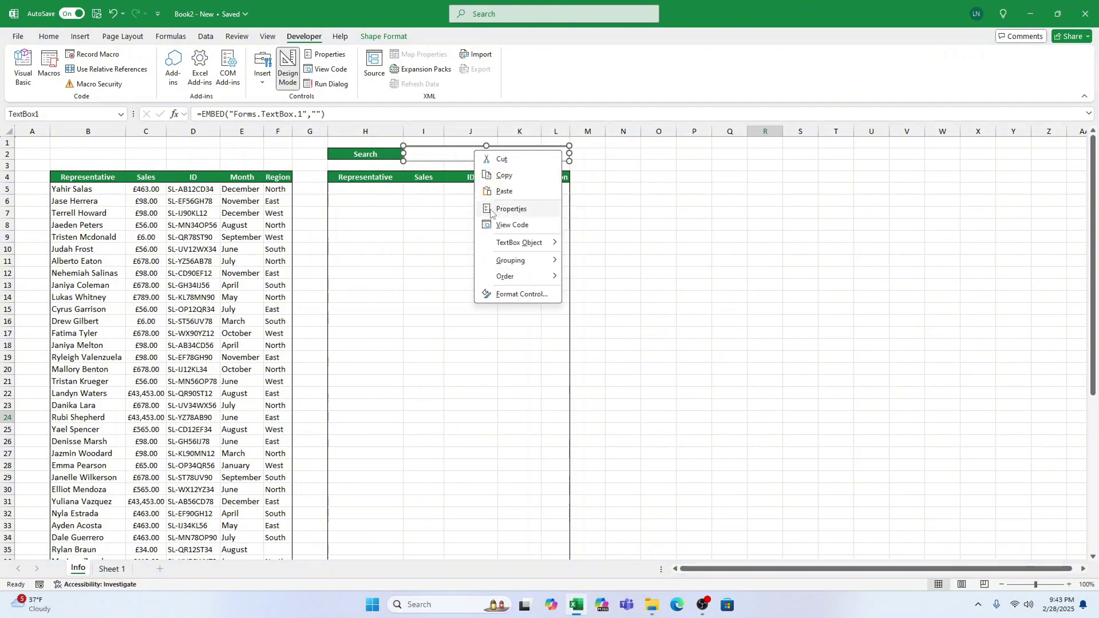
click(491, 208)
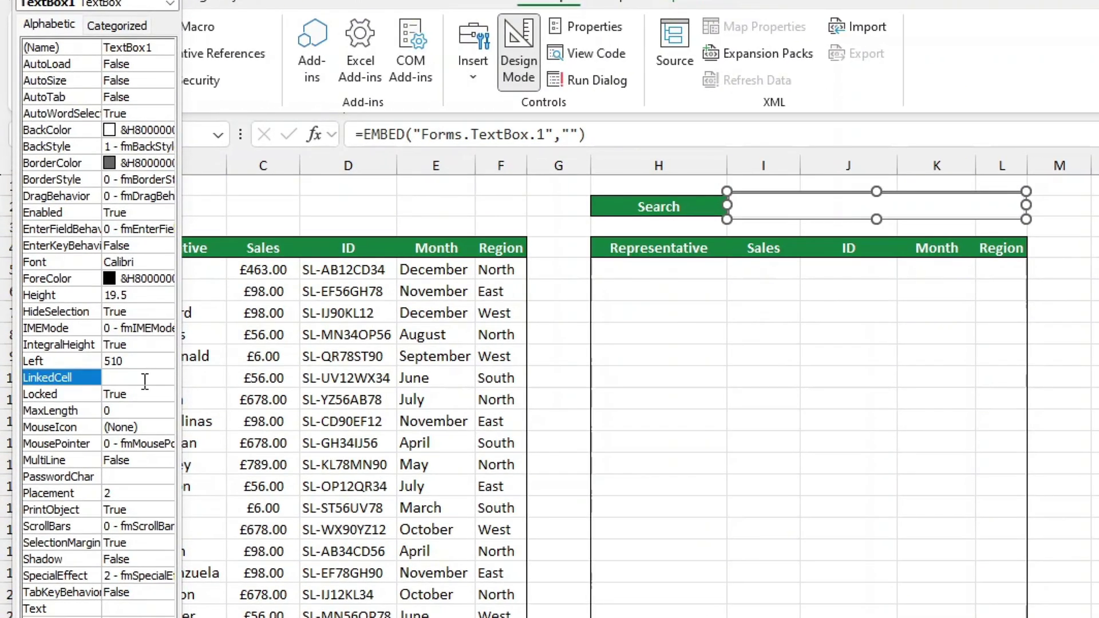
click(119, 330)
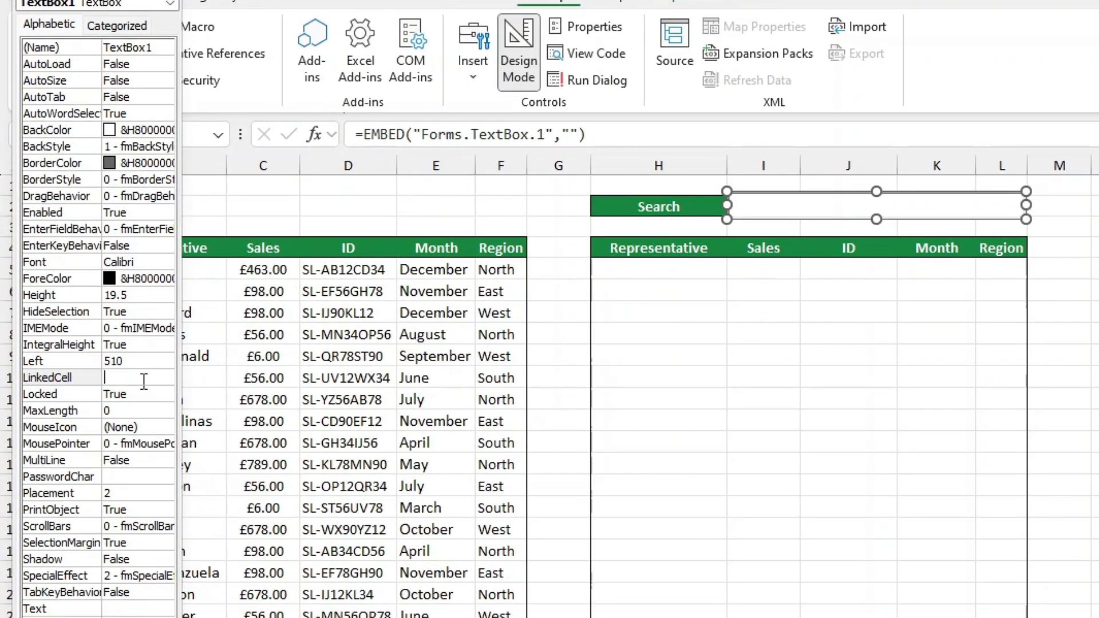
text(J2)
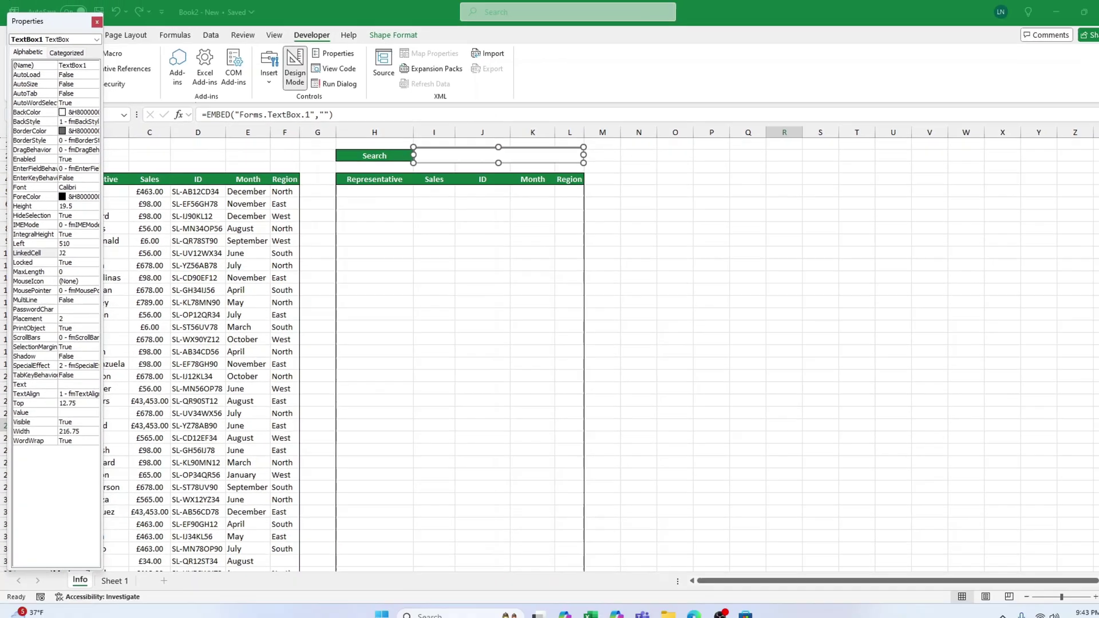
key(Return)
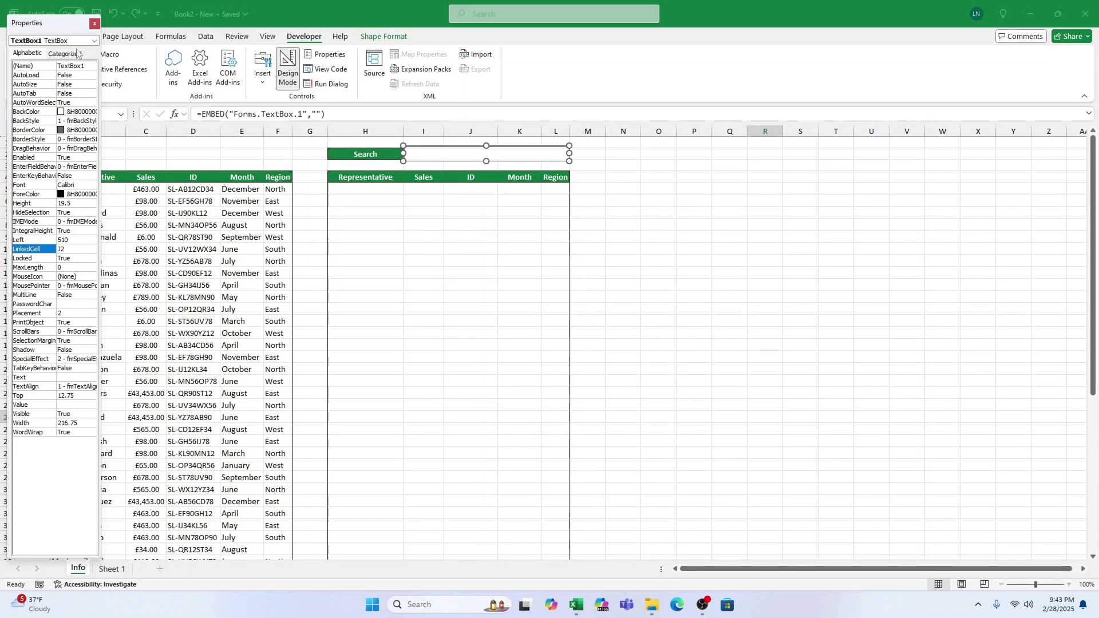
Close the Properties window, turn off Design Mode, and select cell H5
click(95, 23)
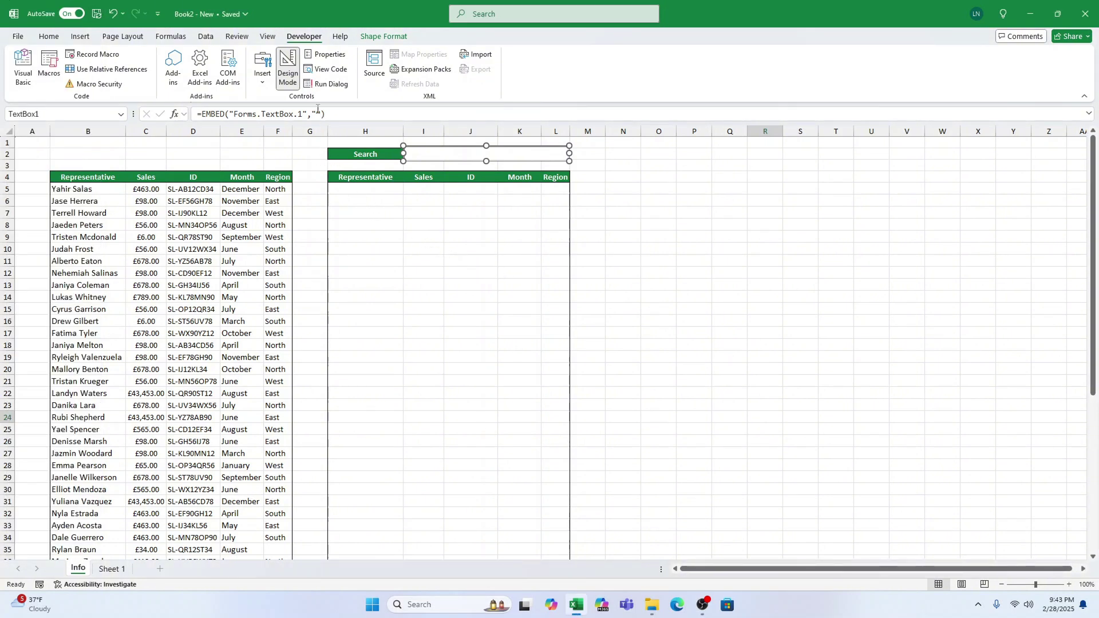
click(288, 68)
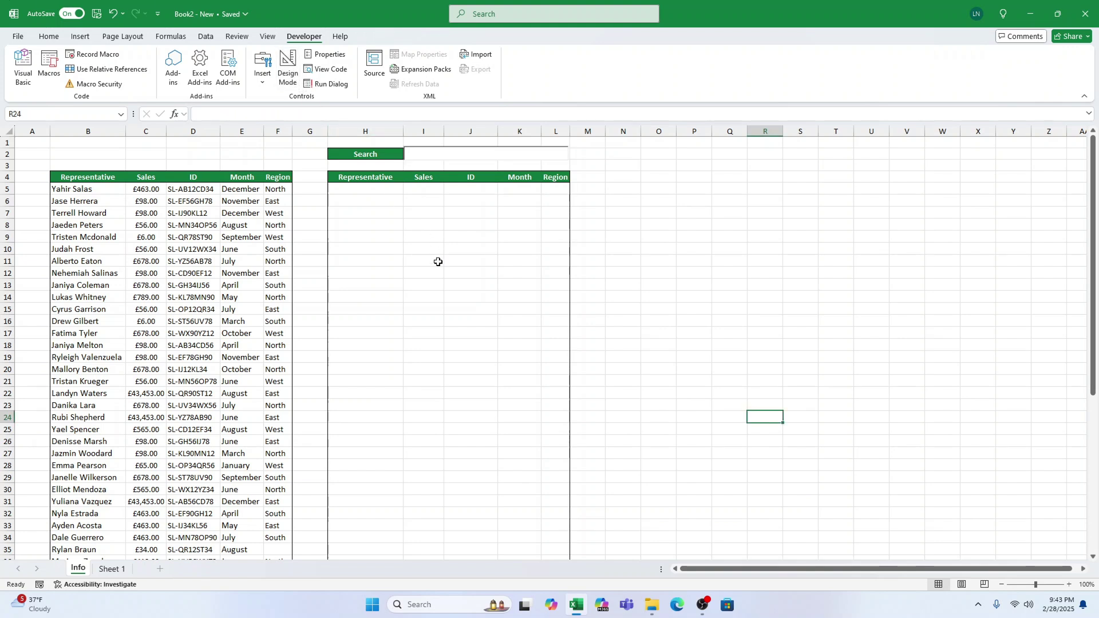
click(367, 189)
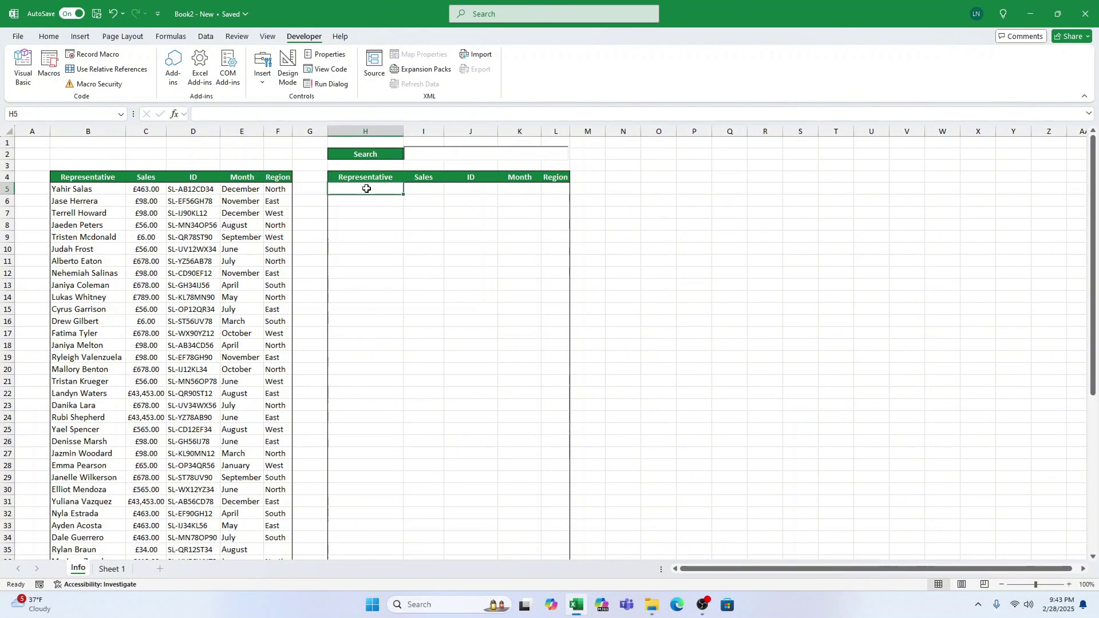
Paste =FILTER(B5:F55,ISNUMBER(SEARCH(J2,B5:B55)),"None") into H5's formula bar
click(309, 114)
right_click(286, 115)
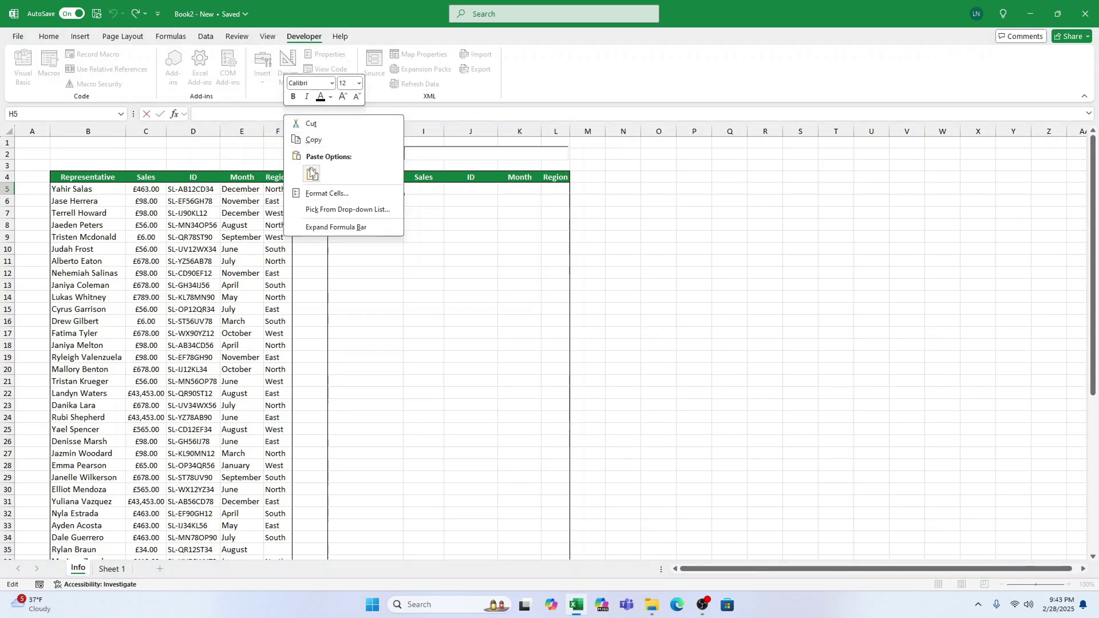
click(312, 174)
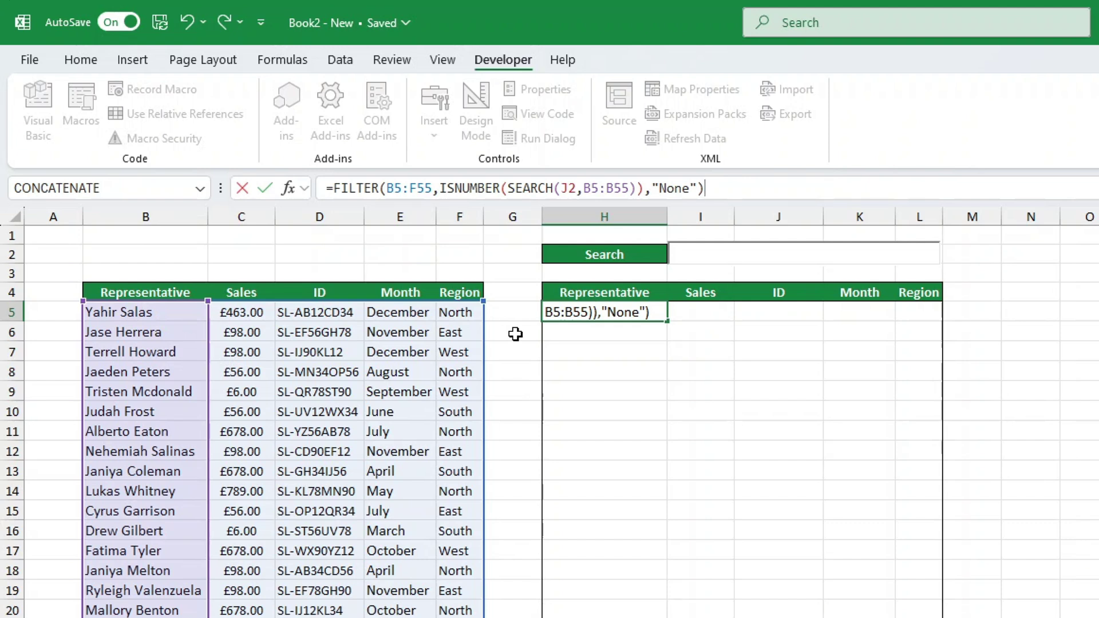
Commit the FILTER formula, then test the search box with Mike, smith and emma
key(Return)
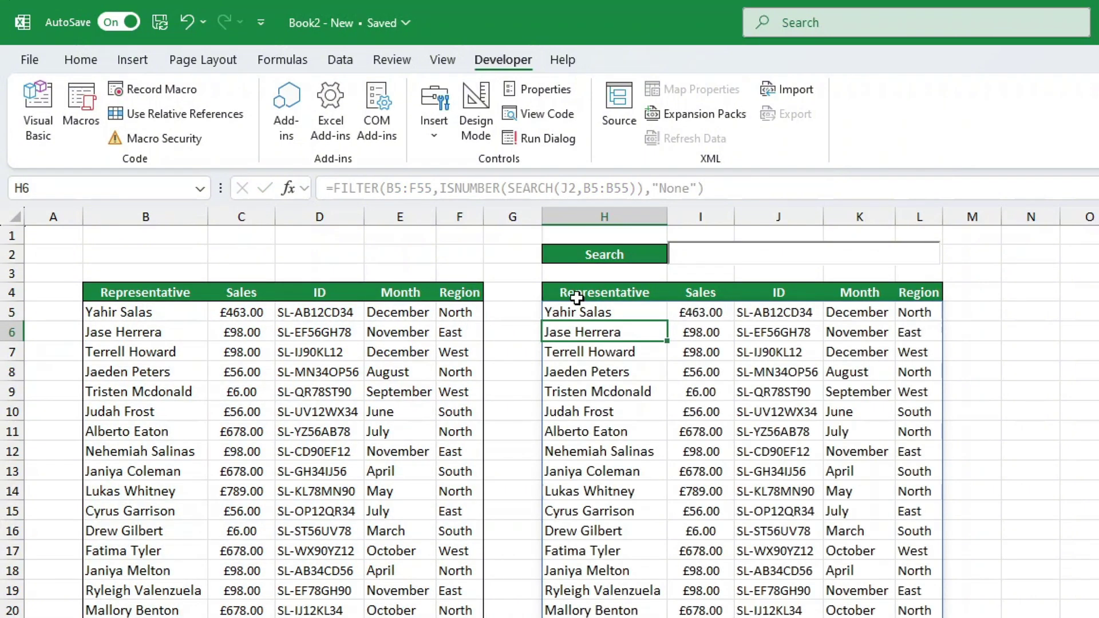
click(694, 249)
text(mIK)
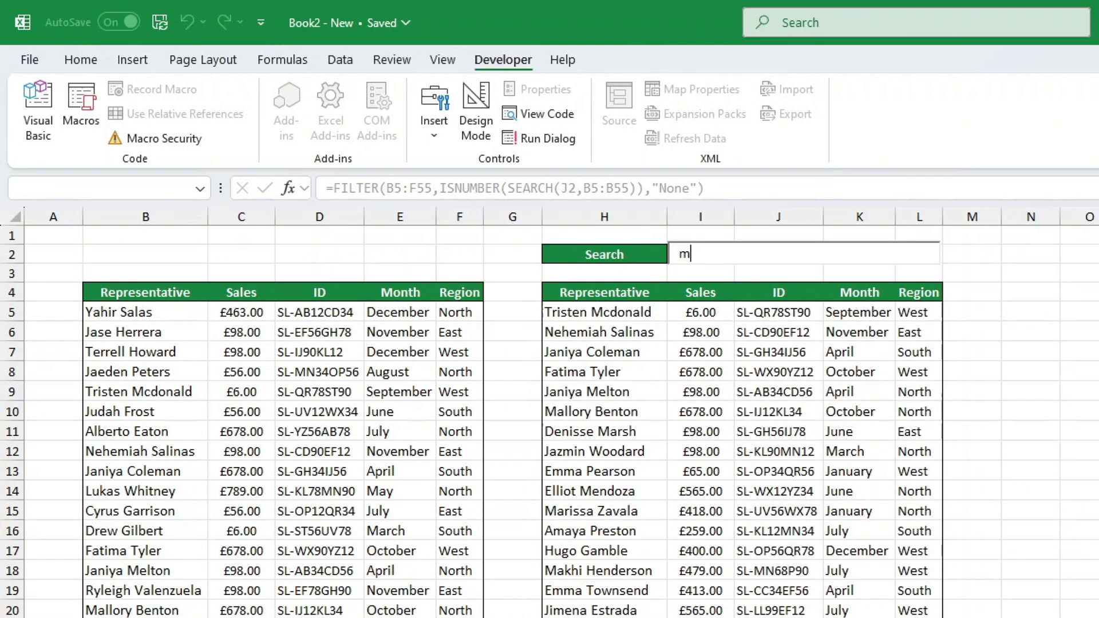
key(BackSpace)
key(BackSpace)
key(BackSpace)
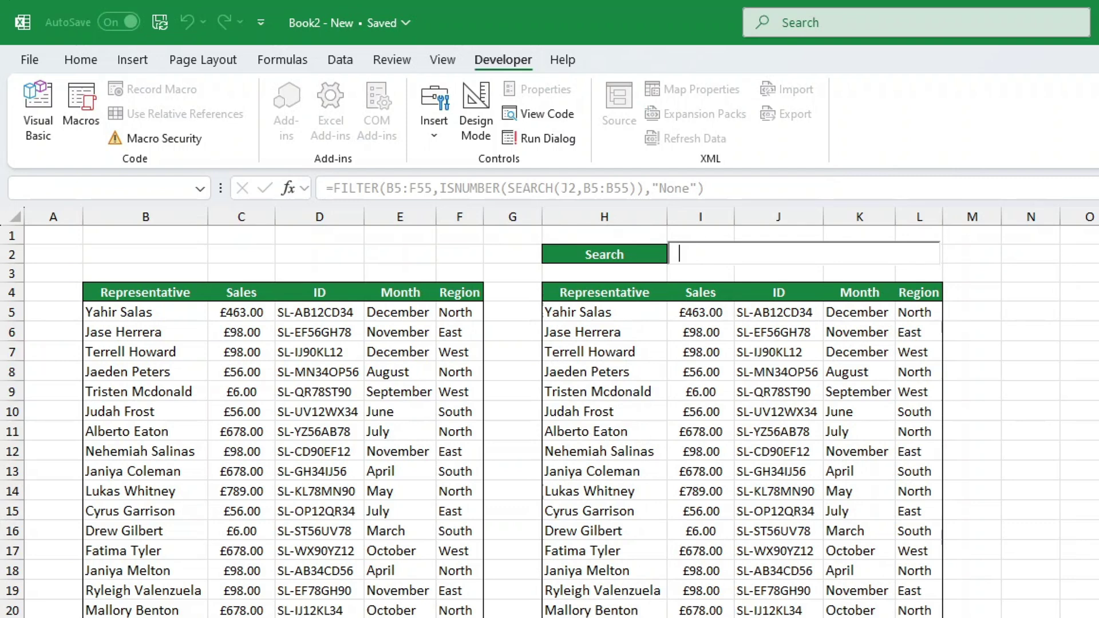
text(Mike)
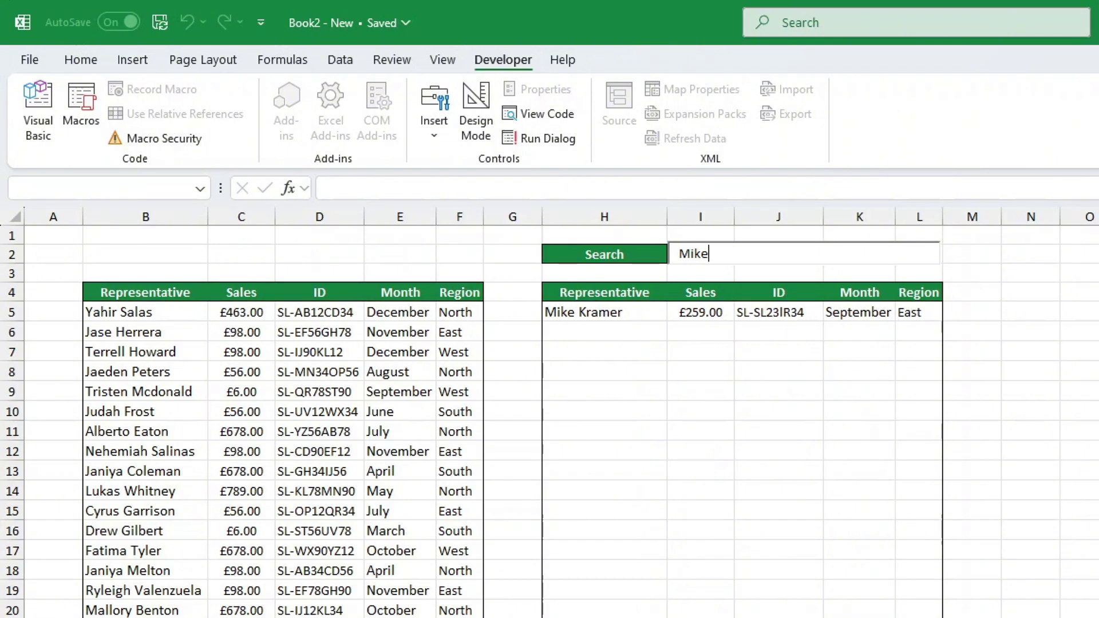
key(BackSpace)
key(BackSpace)
key(BackSpace)
key(BackSpace)
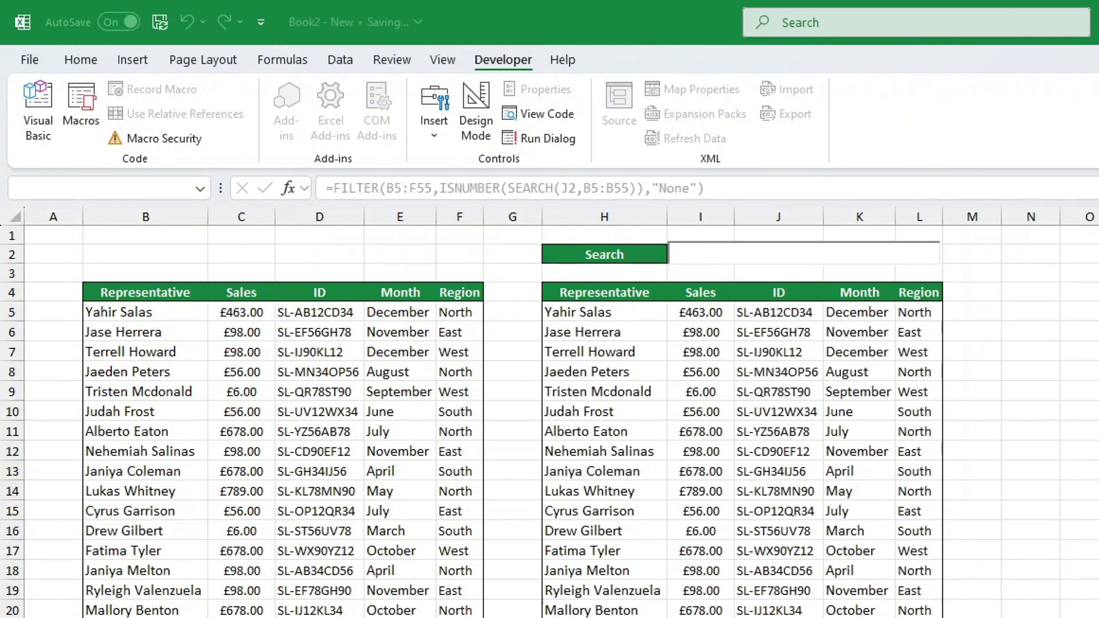
text(smith)
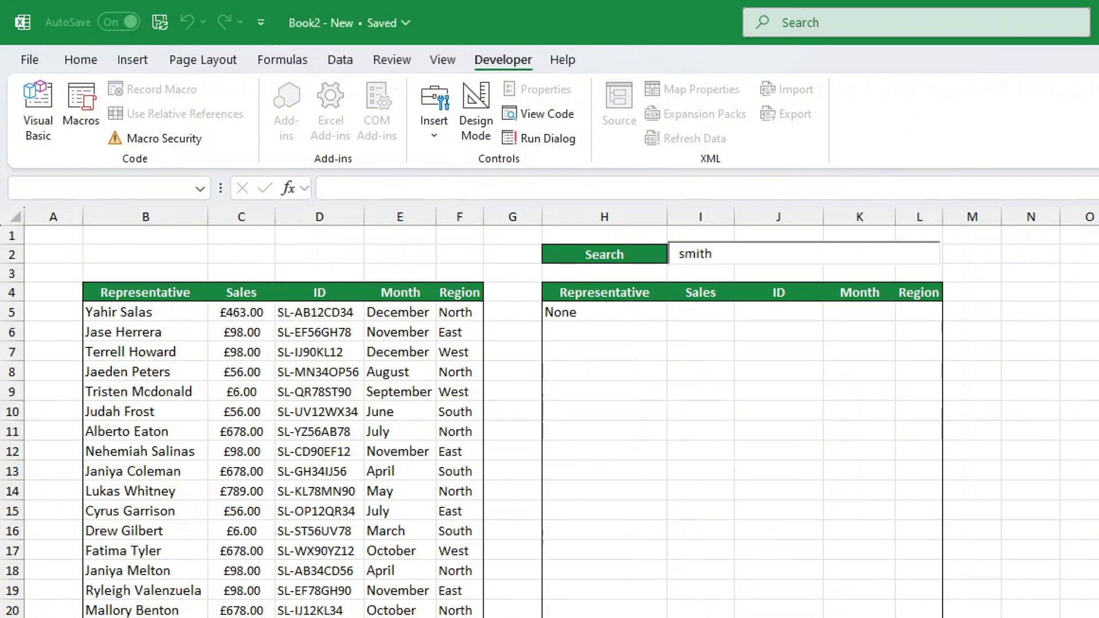
key(BackSpace)
key(BackSpace)
key(BackSpace)
key(BackSpace)
key(BackSpace)
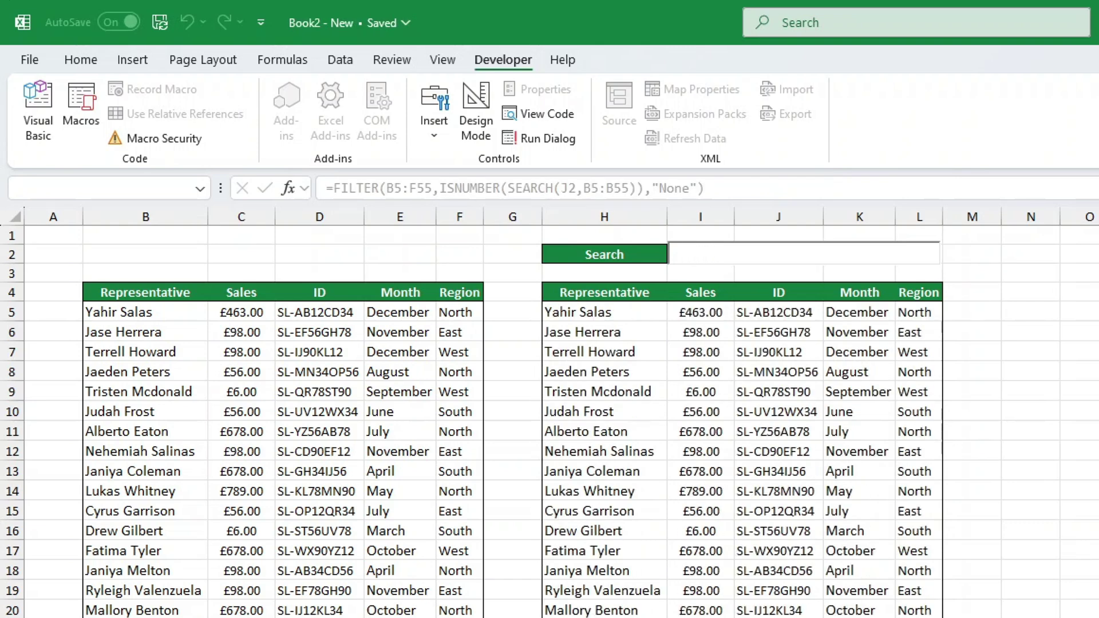
text(emma)
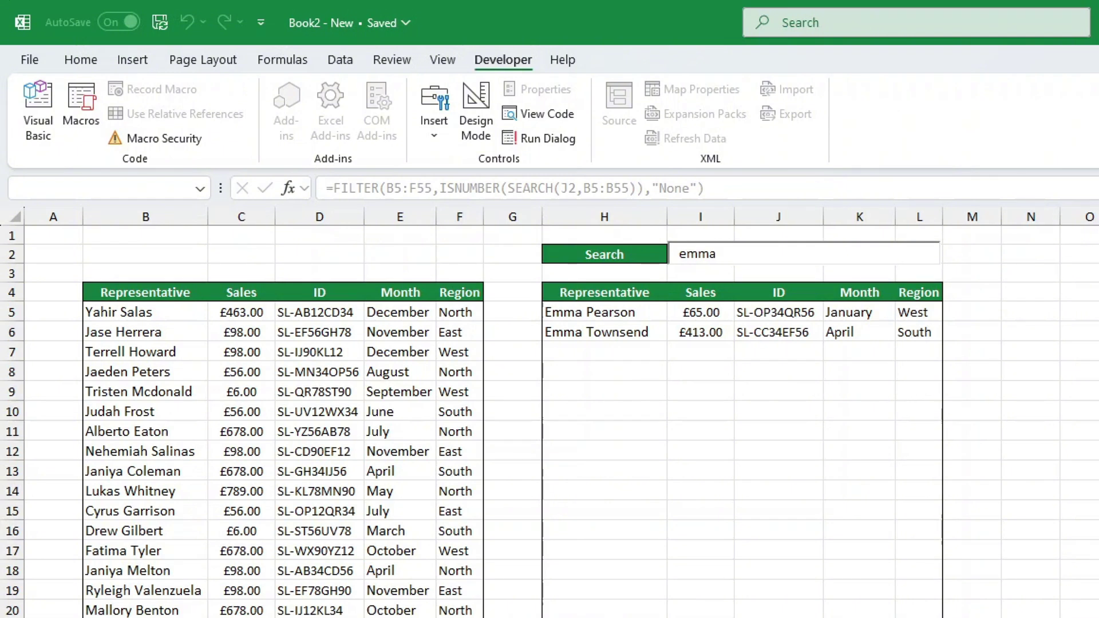
click(894, 465)
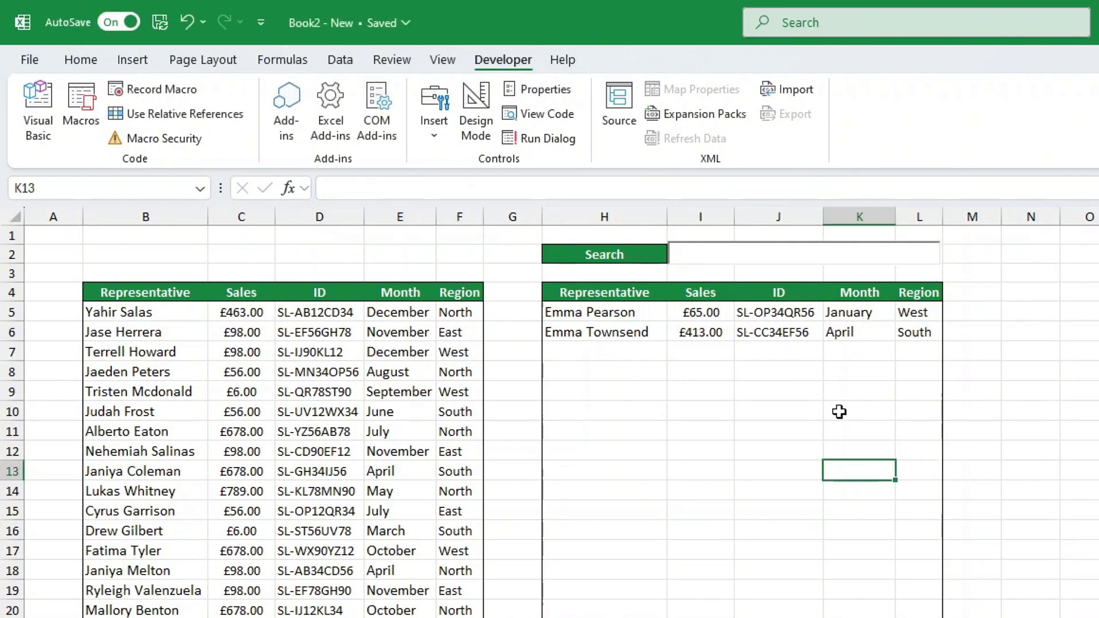